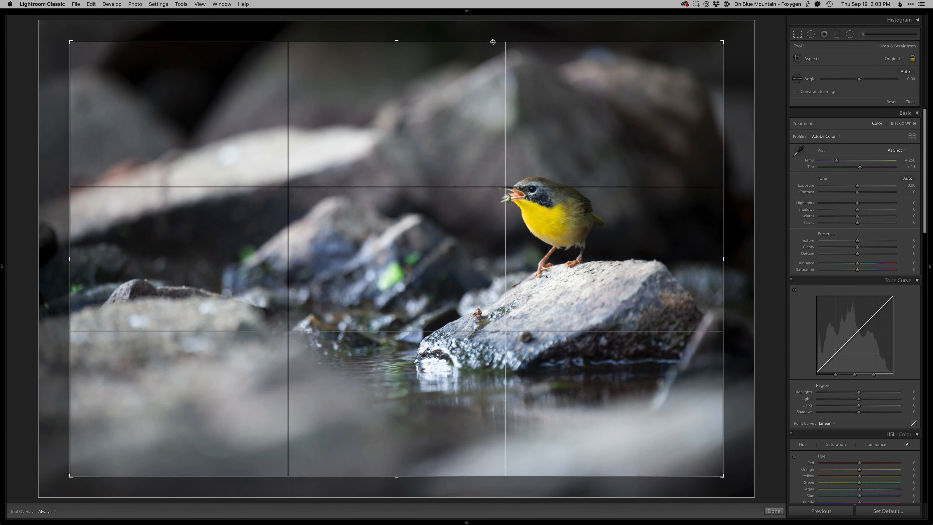
# Step: Crop the photo slightly tighter at its original aspect ratio, placing the bird near the right third line
pyautogui.moveTo(493, 39); pyautogui.dragTo(493, 44)
pyautogui.moveTo(470, 125); pyautogui.dragTo(462, 124)
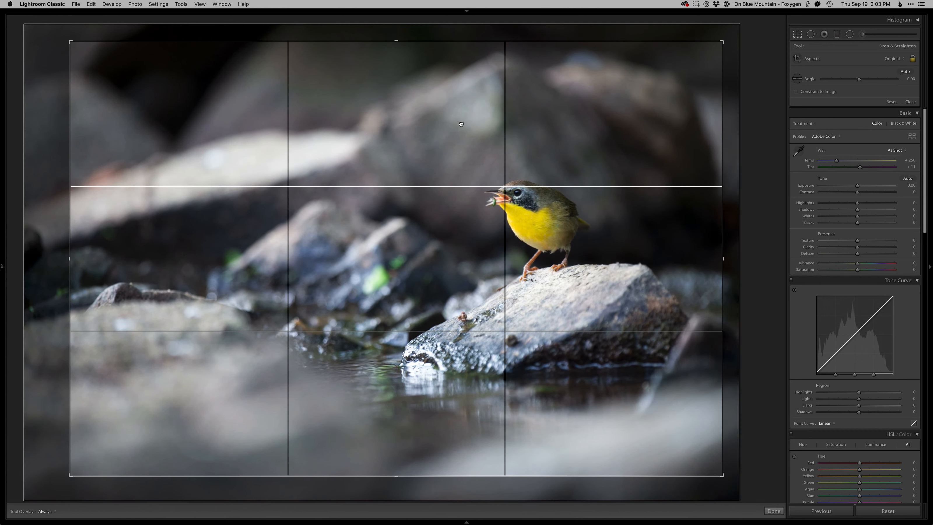
pyautogui.press('Return')
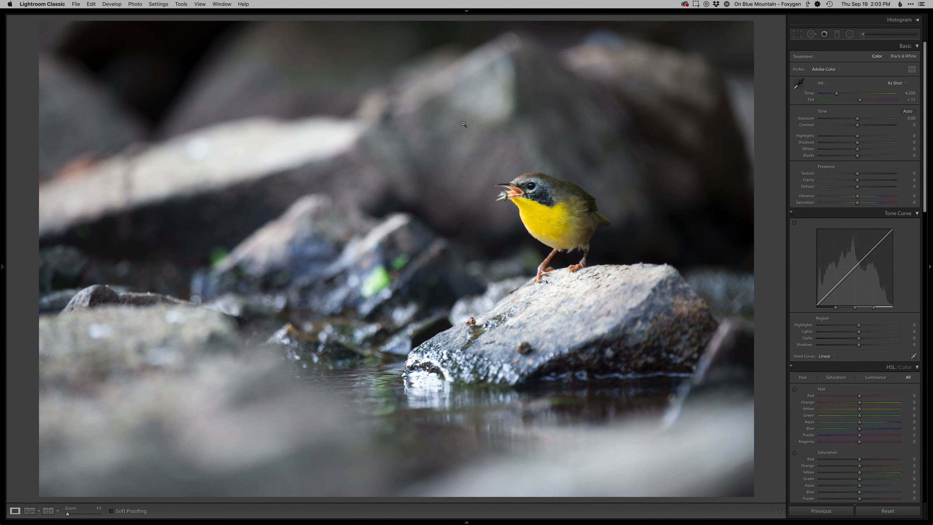
# Step: Lower the photo's Exposure to -0.20 and Highlights to -70
pyautogui.press('-')
pyautogui.press('-')
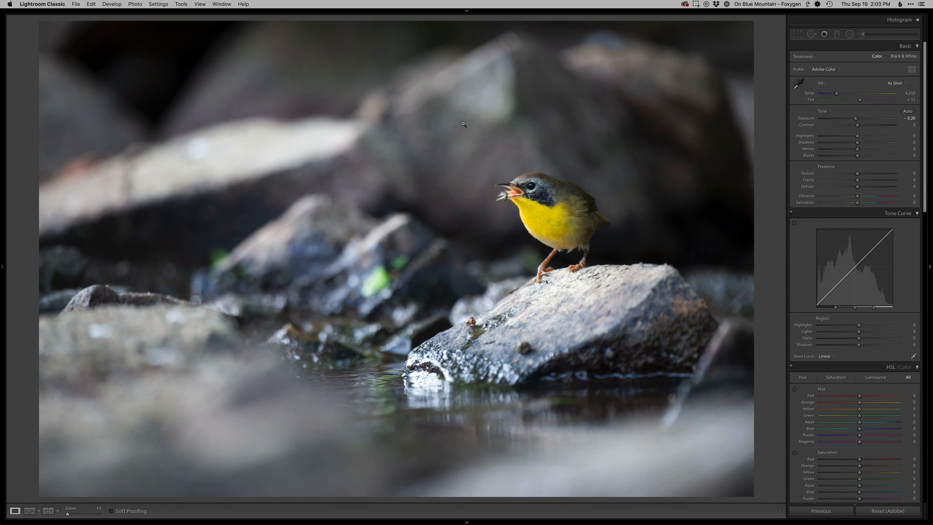
pyautogui.press('.')
pyautogui.press('.')
pyautogui.press('-')
pyautogui.press('-')
pyautogui.press('-')
pyautogui.press('-')
pyautogui.press('-')
pyautogui.press('-')
pyautogui.press('-')
pyautogui.press('-')
pyautogui.press('-')
pyautogui.press('-')
pyautogui.press('-')
pyautogui.press('-')
pyautogui.press('-')
pyautogui.press('-')
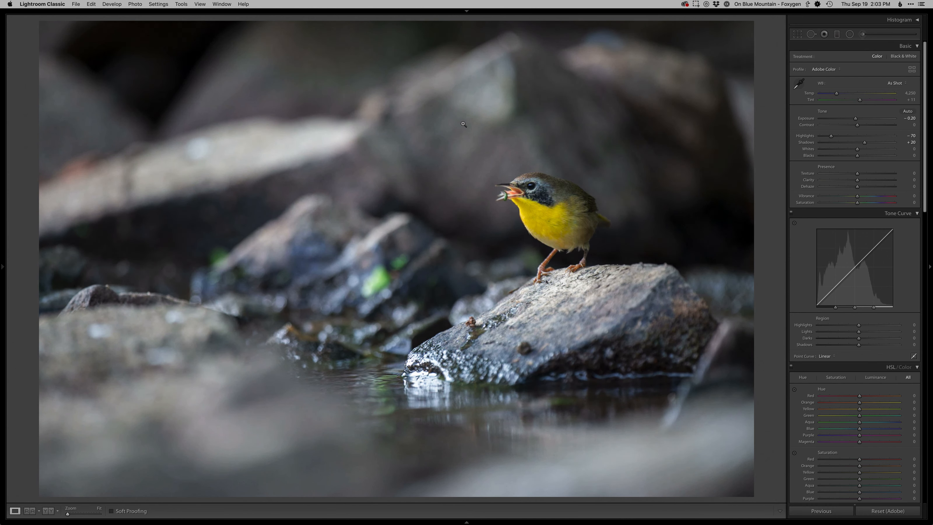
# Step: Set Shadows to +80 and Blacks to -20
pyautogui.press('=')
pyautogui.press('=')
pyautogui.press('=')
pyautogui.press('=')
pyautogui.press('=')
pyautogui.press('=')
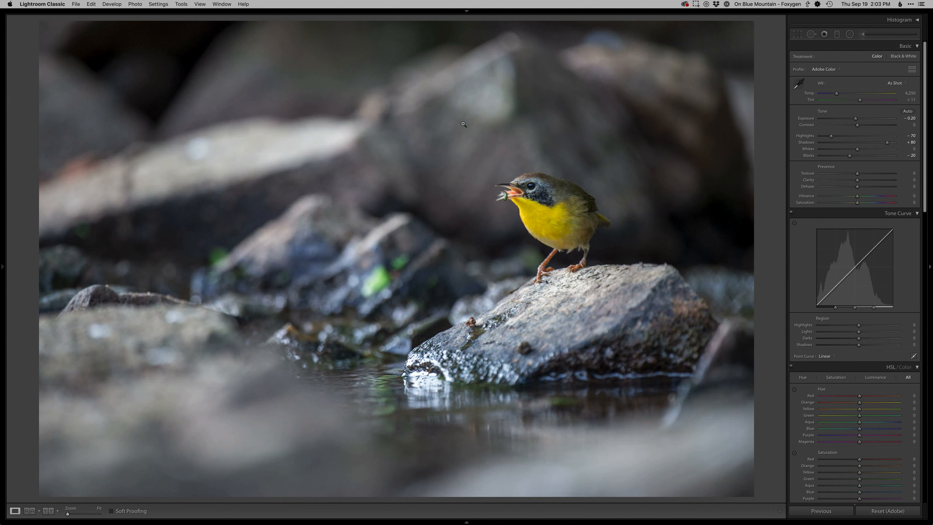
# Step: Warm the white balance by setting the temperature to 4,450
pyautogui.press('=')
pyautogui.press('=')
pyautogui.press('=')
pyautogui.press('=')
pyautogui.press('=')
pyautogui.press('=')
pyautogui.press('-')
pyautogui.press('-')
# Step: Draw a radial filter centred on the bird with Exposure -0.42 and Highlights -34
pyautogui.hotkey('shift', 'm')
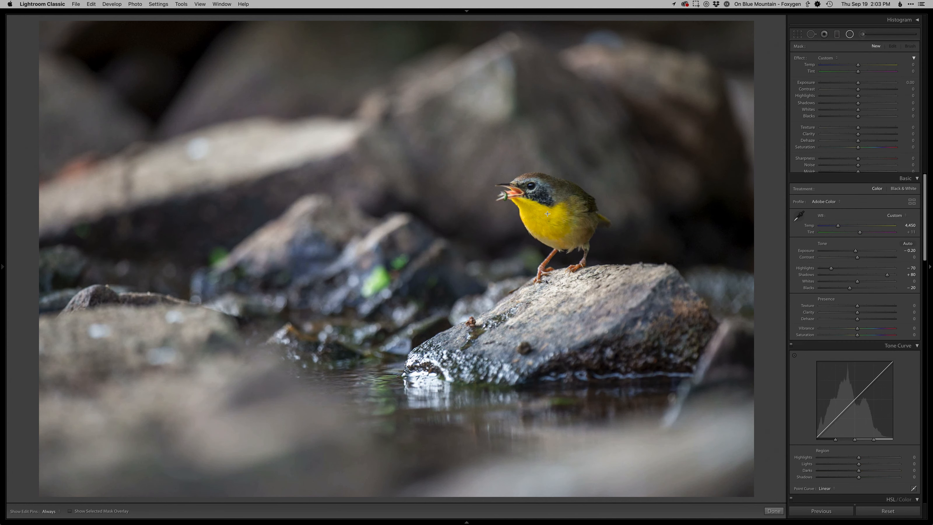
pyautogui.moveTo(545, 205); pyautogui.dragTo(647, 288)
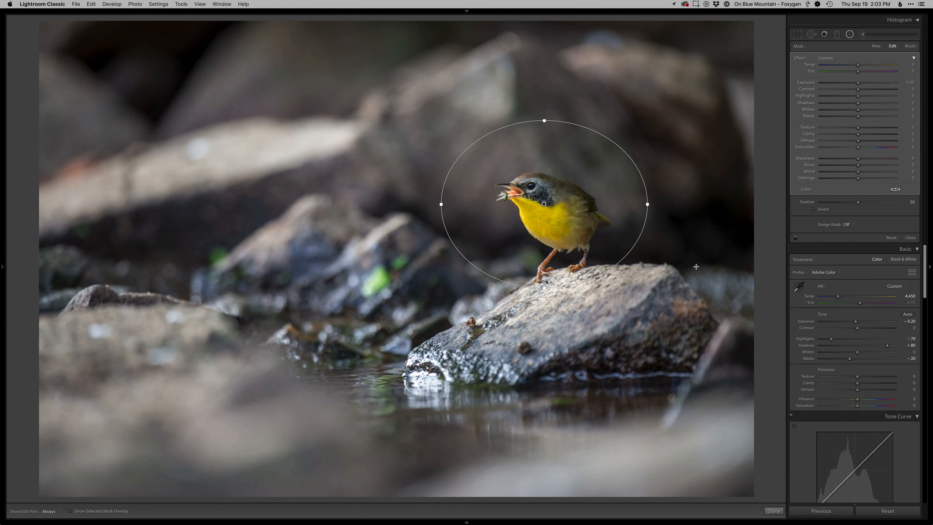
pyautogui.moveTo(858, 84); pyautogui.dragTo(856, 83)
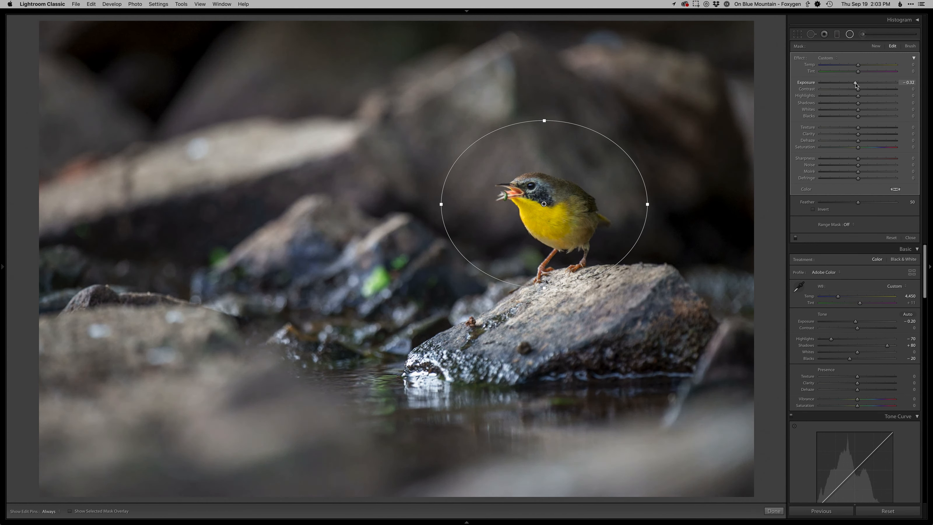
pyautogui.moveTo(857, 95); pyautogui.dragTo(845, 96)
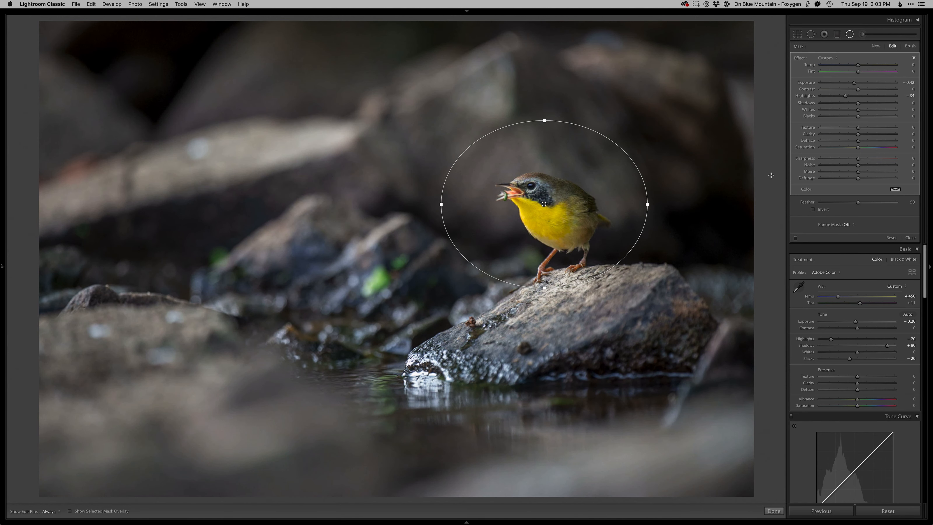
# Step: Add two exposure-darkening graduated filters, one rising from the foreground to bird height and one falling from the upper left
pyautogui.press('m')
pyautogui.moveTo(478, 362); pyautogui.dragTo(479, 207)
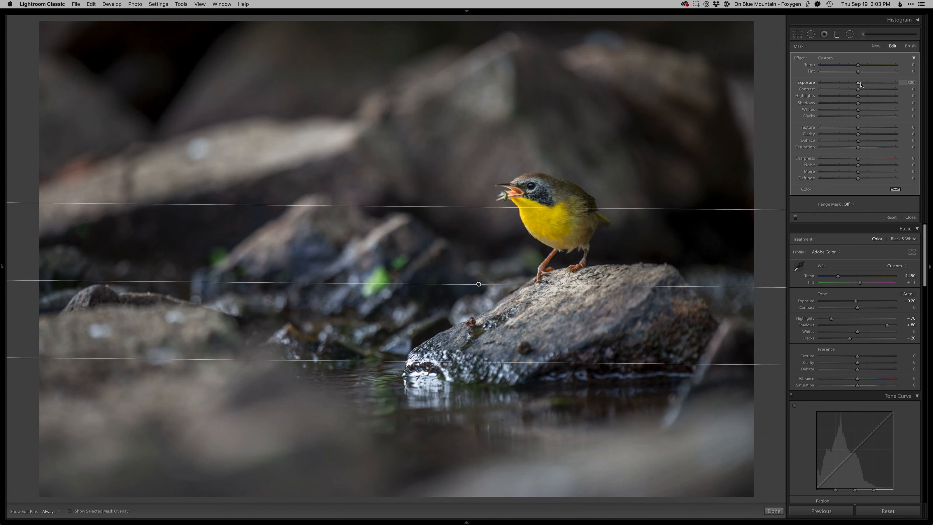
pyautogui.moveTo(856, 85); pyautogui.dragTo(853, 84)
pyautogui.moveTo(274, 140); pyautogui.dragTo(308, 252)
pyautogui.press('m')
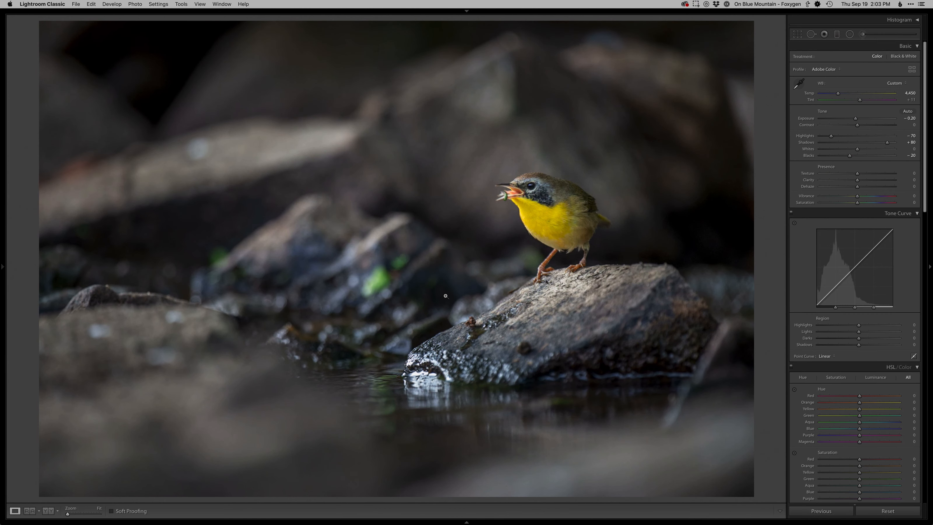
# Step: Add a diagonal graduated filter over the lower-right foreground with Highlights -59 and Exposure -0.78
pyautogui.press('shift')
pyautogui.press('m')
pyautogui.moveTo(558, 465); pyautogui.dragTo(535, 401)
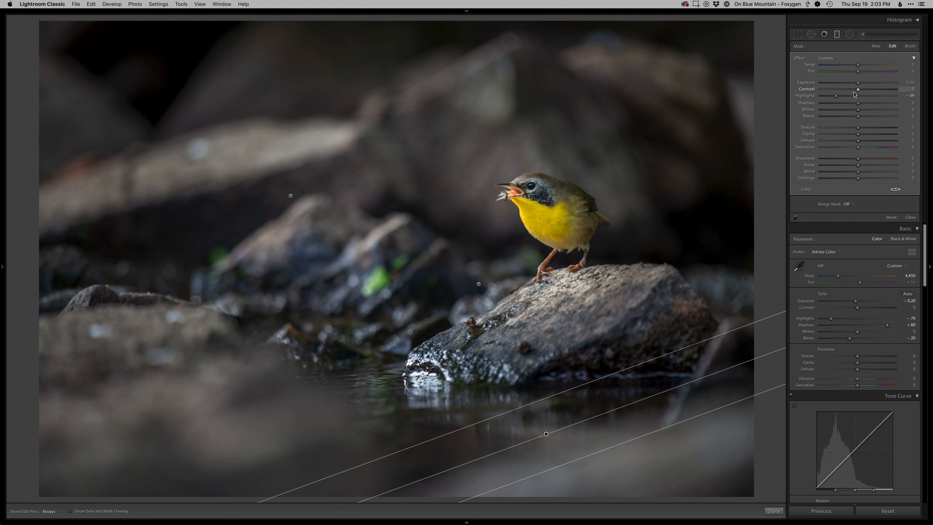
pyautogui.moveTo(858, 85); pyautogui.dragTo(856, 86)
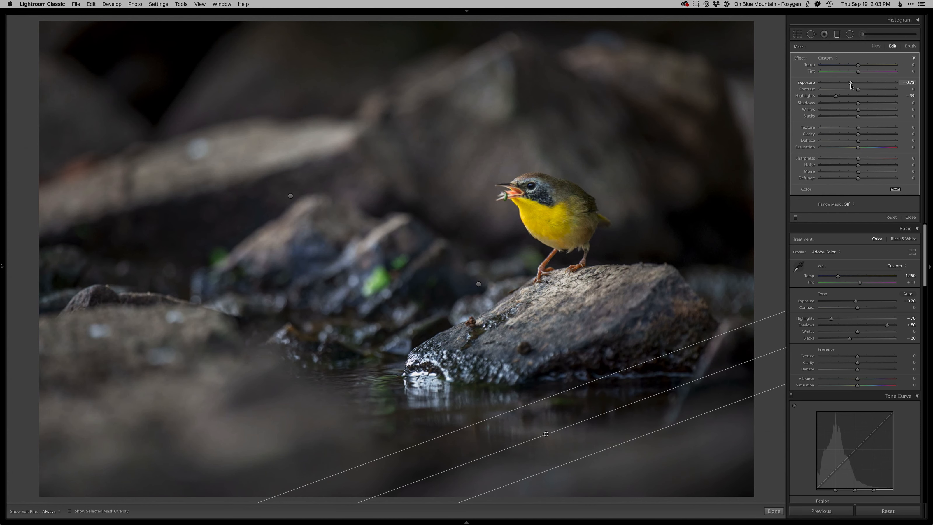
pyautogui.press('m')
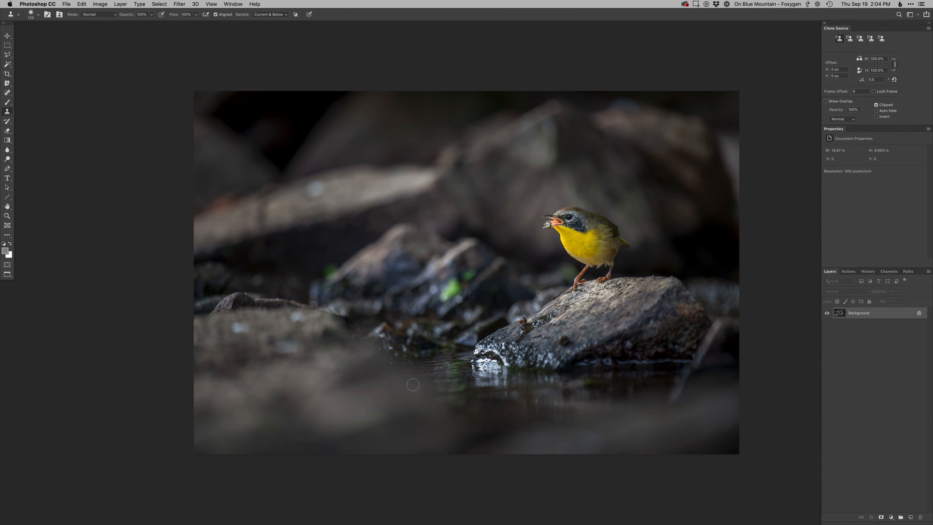
# Step: In Photoshop, add a Curves adjustment layer and place a midtone point on its green channel curve
pyautogui.press('super+alt+m')
pyautogui.press('Return')
pyautogui.hotkey('alt', '3')
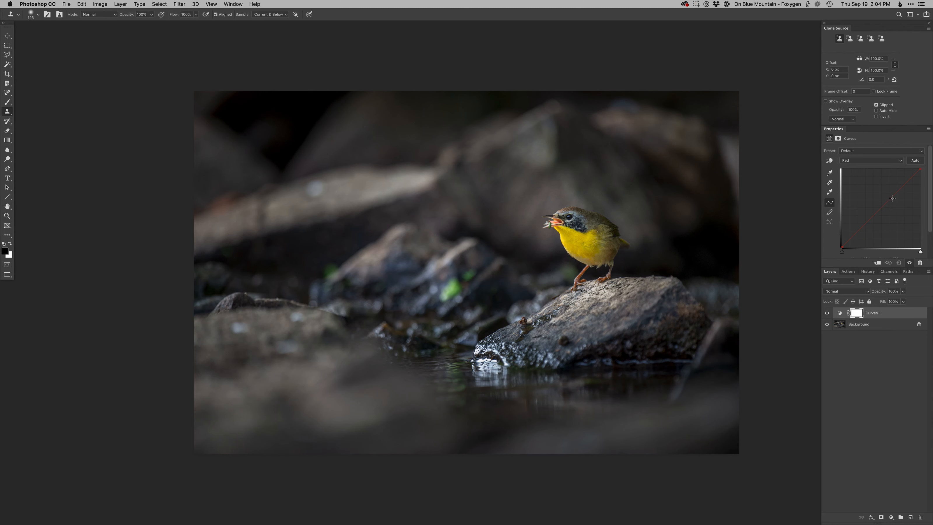
pyautogui.hotkey('alt', '4')
pyautogui.click(885, 203)
# Step: Create a Retouch layer above the Background and clone out the stick beside the bird's rock
pyautogui.press('F2')
pyautogui.press('super+plus')
pyautogui.moveTo(813, 372)
pyautogui.mouseDown()
pyautogui.moveTo(665, 316)
pyautogui.moveTo(680, 309)
pyautogui.mouseUp()
pyautogui.keyDown('alt'); pyautogui.click(666, 298); pyautogui.keyUp('alt')
pyautogui.moveTo(672, 316)
pyautogui.mouseDown()
pyautogui.moveTo(652, 329)
pyautogui.moveTo(652, 357)
pyautogui.moveTo(688, 334)
pyautogui.moveTo(668, 340)
pyautogui.moveTo(685, 306)
pyautogui.mouseUp()
pyautogui.keyDown('alt'); pyautogui.click(688, 333); pyautogui.keyUp('alt')
pyautogui.keyDown('alt'); pyautogui.click(620, 372); pyautogui.keyUp('alt')
pyautogui.moveTo(636, 370); pyautogui.dragTo(625, 386)
# Step: Clone out the dark spot on the face of the bird's rock using nearby rock texture
pyautogui.moveTo(461, 316); pyautogui.dragTo(444, 318)
pyautogui.moveTo(458, 316)
pyautogui.mouseDown()
pyautogui.moveTo(479, 308)
pyautogui.moveTo(476, 318)
pyautogui.moveTo(486, 315)
pyautogui.moveTo(466, 322)
pyautogui.mouseUp()
pyautogui.keyDown('alt'); pyautogui.click(474, 310); pyautogui.keyUp('alt')
pyautogui.keyDown('alt'); pyautogui.click(455, 329); pyautogui.keyUp('alt')
# Step: Remove the brown debris on the rock's sloping edge with the Spot Healing Brush, undoing the last extra stroke
pyautogui.click(392, 288)
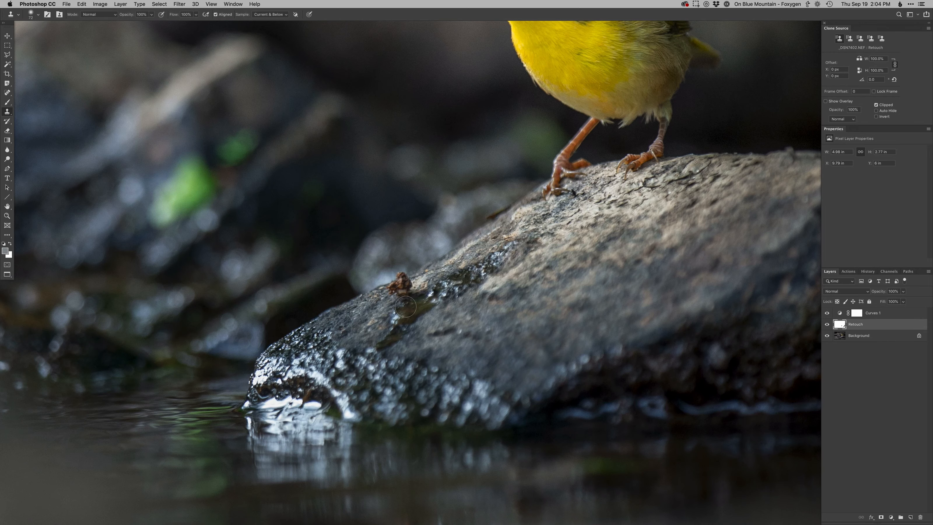
pyautogui.press('j')
pyautogui.press(']')
pyautogui.moveTo(402, 284)
pyautogui.mouseDown()
pyautogui.moveTo(401, 273)
pyautogui.moveTo(398, 329)
pyautogui.mouseUp()
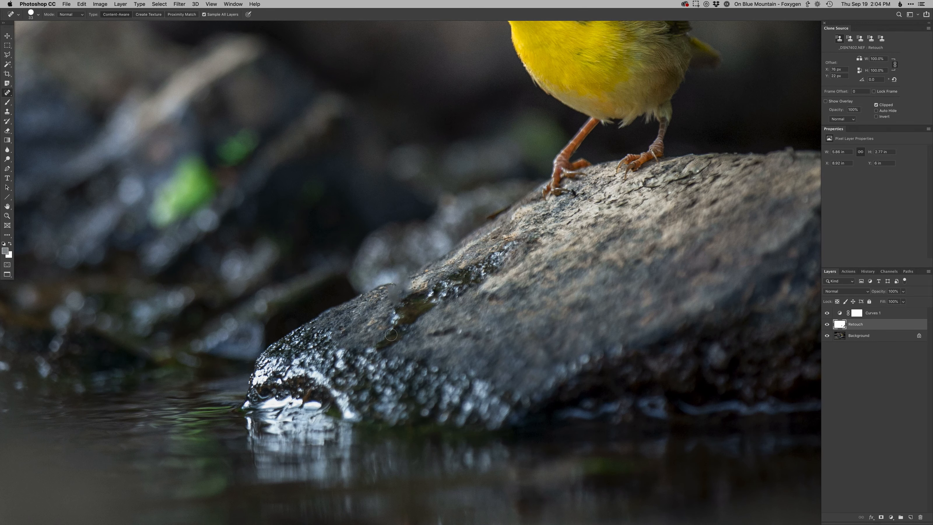
pyautogui.moveTo(395, 296)
pyautogui.mouseDown()
pyautogui.moveTo(392, 285)
pyautogui.moveTo(404, 282)
pyautogui.moveTo(407, 292)
pyautogui.moveTo(372, 299)
pyautogui.moveTo(409, 282)
pyautogui.moveTo(407, 291)
pyautogui.moveTo(398, 273)
pyautogui.moveTo(395, 288)
pyautogui.mouseUp()
pyautogui.press('super+z')
# Step: Clean up the healed rock edge with the Clone Stamp, sampling the adjacent edge and background
pyautogui.press('s')
pyautogui.keyDown('alt'); pyautogui.click(421, 278); pyautogui.keyUp('alt')
pyautogui.keyDown('alt'); pyautogui.click(415, 273); pyautogui.keyUp('alt')
pyautogui.keyDown('alt'); pyautogui.click(411, 267); pyautogui.keyUp('alt')
pyautogui.keyDown('alt'); pyautogui.click(403, 270); pyautogui.keyUp('alt')
pyautogui.click(396, 276)
# Step: Clone dark background over the bright patch along the photo's upper right edge
pyautogui.keyDown('alt'); pyautogui.keyDown('super'); pyautogui.click(387, 300); pyautogui.keyUp('super'); pyautogui.keyUp('alt')
pyautogui.keyDown('alt'); pyautogui.keyDown('super'); pyautogui.click(388, 300); pyautogui.keyUp('super'); pyautogui.keyUp('alt')
pyautogui.moveTo(404, 331)
pyautogui.mouseDown()
pyautogui.moveTo(414, 349)
pyautogui.moveTo(459, 367)
pyautogui.mouseUp()
pyautogui.moveTo(626, 179)
pyautogui.mouseDown()
pyautogui.moveTo(567, 237)
pyautogui.moveTo(580, 241)
pyautogui.mouseUp()
pyautogui.keyDown('alt'); pyautogui.click(596, 179); pyautogui.keyUp('alt')
pyautogui.moveTo(586, 207); pyautogui.dragTo(600, 267)
pyautogui.keyDown('alt'); pyautogui.click(587, 267); pyautogui.keyUp('alt')
pyautogui.keyDown('alt'); pyautogui.click(588, 255); pyautogui.keyUp('alt')
pyautogui.moveTo(604, 209)
pyautogui.mouseDown()
pyautogui.moveTo(603, 233)
pyautogui.moveTo(590, 224)
pyautogui.mouseUp()
pyautogui.keyDown('alt'); pyautogui.click(590, 258); pyautogui.keyUp('alt')
pyautogui.keyDown('alt'); pyautogui.click(585, 257); pyautogui.keyUp('alt')
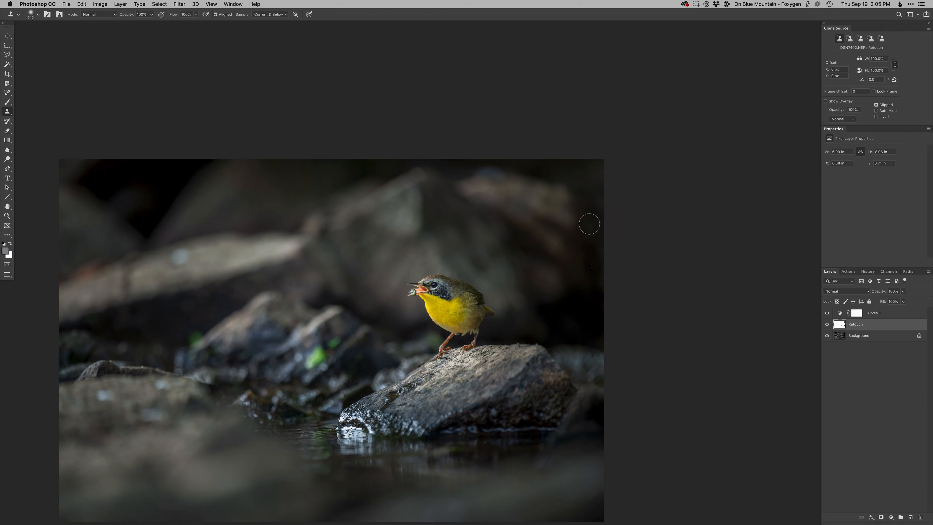
# Step: Clone out the bright spot on the long background rock and the green patches among the middle rocks
pyautogui.moveTo(180, 256); pyautogui.dragTo(177, 261)
pyautogui.keyDown('alt'); pyautogui.click(162, 261); pyautogui.keyUp('alt')
pyautogui.moveTo(302, 378); pyautogui.dragTo(351, 330)
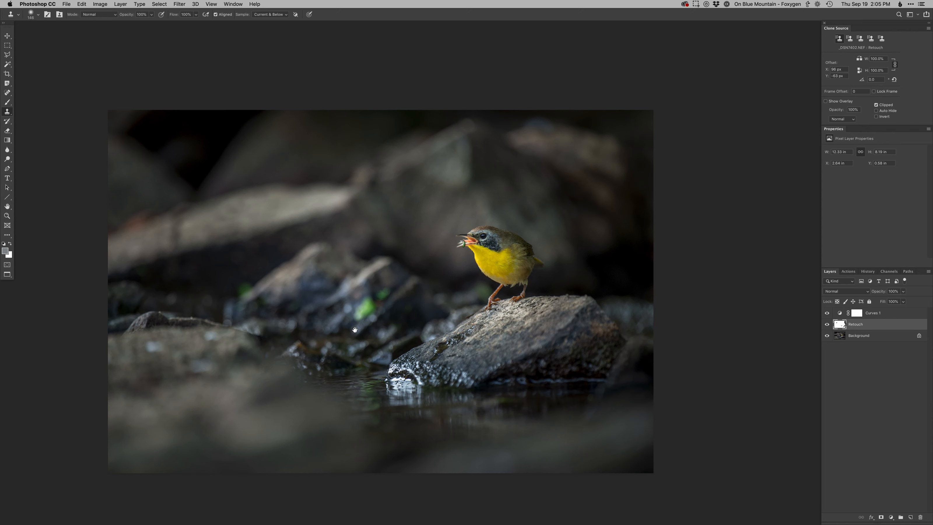
pyautogui.keyDown('alt'); pyautogui.click(311, 290); pyautogui.keyUp('alt')
pyautogui.moveTo(233, 284); pyautogui.dragTo(249, 284)
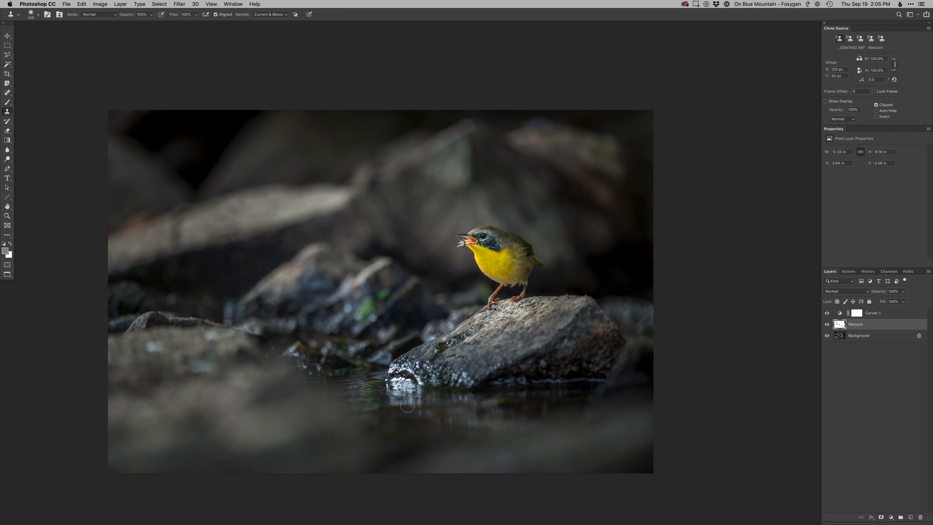
# Step: Add a Curves adjustment layer above the Retouch layer and pull its RGB highlights down to darken the image
pyautogui.press('ctrl+super+m')
pyautogui.press('Return')
pyautogui.moveTo(912, 179); pyautogui.dragTo(912, 182)
# Step: Paint black with a small brush on the darkening Curves mask to reveal the bird's legs and lower body
pyautogui.keyDown('super'); pyautogui.click(510, 269); pyautogui.keyUp('super')
pyautogui.keyDown('super'); pyautogui.click(510, 268); pyautogui.keyUp('super')
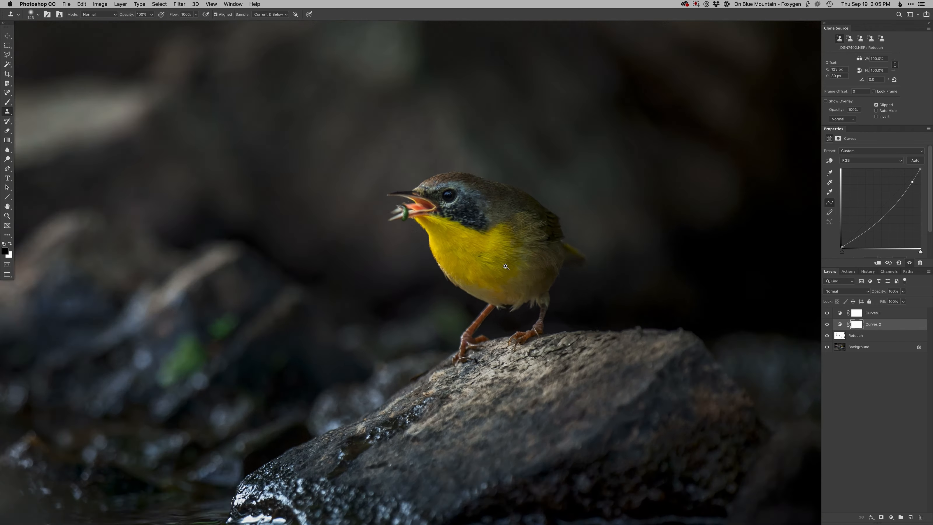
pyautogui.keyDown('super'); pyautogui.click(510, 269); pyautogui.keyUp('super')
pyautogui.press('b')
pyautogui.rightClick(504, 280)
pyautogui.moveTo(466, 347); pyautogui.dragTo(455, 368)
pyautogui.press('x')
pyautogui.press('x')
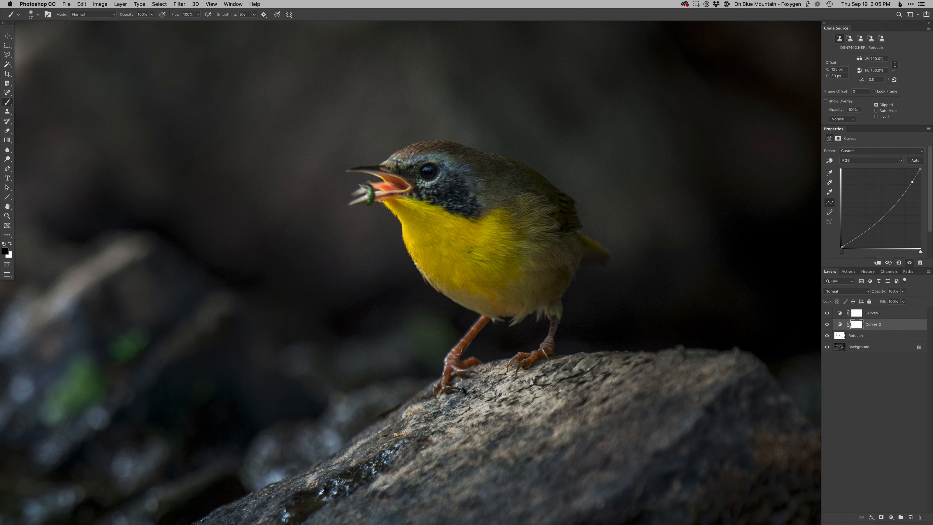
pyautogui.moveTo(548, 343); pyautogui.dragTo(553, 306)
pyautogui.moveTo(554, 307)
pyautogui.mouseDown()
pyautogui.moveTo(487, 302)
pyautogui.moveTo(477, 380)
pyautogui.mouseUp()
pyautogui.press('space')
pyautogui.moveTo(415, 307)
pyautogui.mouseDown()
pyautogui.moveTo(463, 342)
pyautogui.moveTo(525, 353)
pyautogui.moveTo(541, 346)
pyautogui.moveTo(556, 308)
pyautogui.moveTo(537, 256)
pyautogui.moveTo(530, 245)
pyautogui.moveTo(497, 250)
pyautogui.moveTo(556, 232)
pyautogui.moveTo(516, 209)
pyautogui.moveTo(515, 254)
pyautogui.moveTo(447, 213)
pyautogui.mouseUp()
# Step: Mask the darkening off the bird's head, throat and breast, varying the brush size to follow its outline
pyautogui.press(']')
pyautogui.press(']')
pyautogui.press(']')
pyautogui.press('x')
pyautogui.press('x')
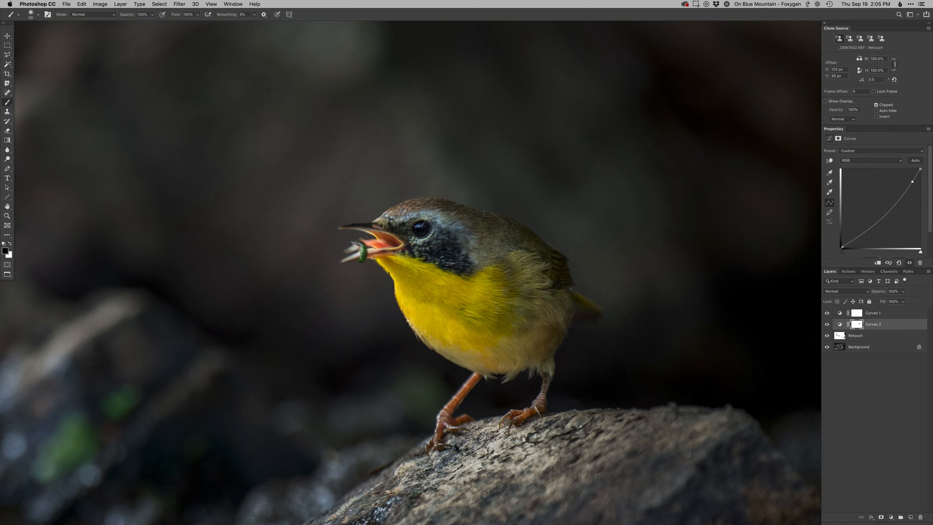
pyautogui.press('[')
pyautogui.press('[')
pyautogui.press('[')
pyautogui.moveTo(375, 247)
pyautogui.mouseDown()
pyautogui.moveTo(394, 261)
pyautogui.moveTo(406, 292)
pyautogui.moveTo(398, 276)
pyautogui.moveTo(411, 283)
pyautogui.mouseUp()
pyautogui.moveTo(412, 294)
pyautogui.mouseDown()
pyautogui.moveTo(421, 294)
pyautogui.moveTo(410, 243)
pyautogui.moveTo(438, 257)
pyautogui.moveTo(445, 251)
pyautogui.moveTo(477, 304)
pyautogui.moveTo(424, 294)
pyautogui.moveTo(455, 286)
pyautogui.moveTo(453, 244)
pyautogui.mouseUp()
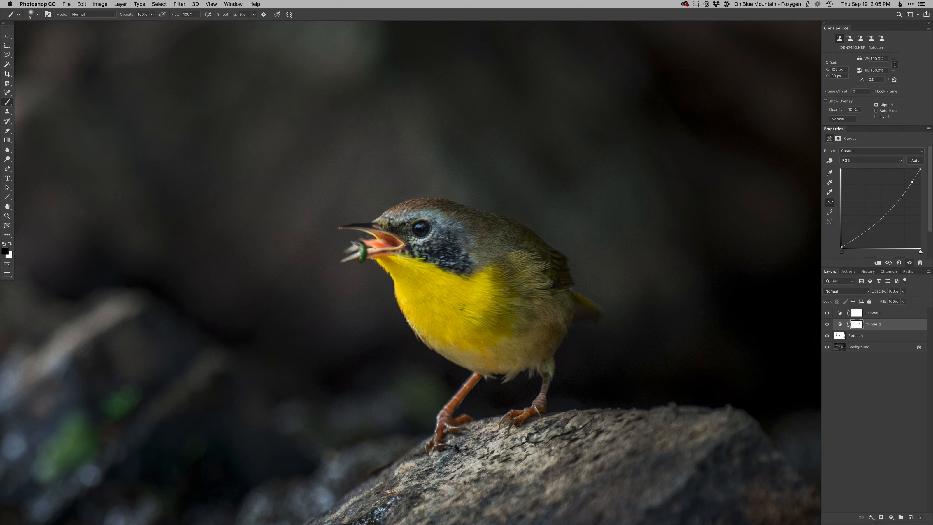
pyautogui.moveTo(490, 292)
pyautogui.mouseDown()
pyautogui.moveTo(485, 329)
pyautogui.moveTo(511, 319)
pyautogui.mouseUp()
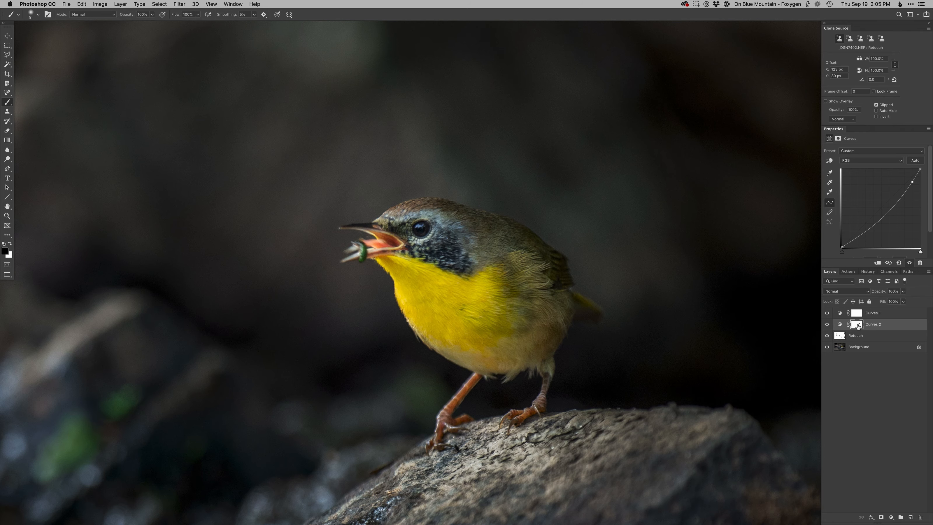
# Step: Display the Curves layer mask by itself and paint black over the remaining gaps in the bird's body and beak
pyautogui.keyDown('alt'); pyautogui.click(858, 325); pyautogui.keyUp('alt')
pyautogui.moveTo(465, 269)
pyautogui.mouseDown()
pyautogui.moveTo(516, 271)
pyautogui.moveTo(515, 328)
pyautogui.moveTo(498, 343)
pyautogui.moveTo(489, 302)
pyautogui.moveTo(518, 305)
pyautogui.mouseUp()
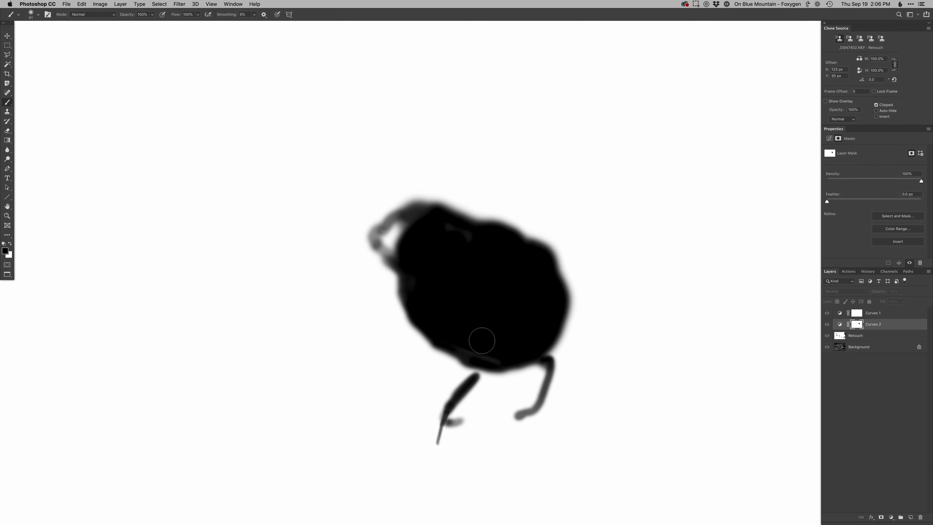
pyautogui.keyDown('alt'); pyautogui.click(857, 326); pyautogui.keyUp('alt')
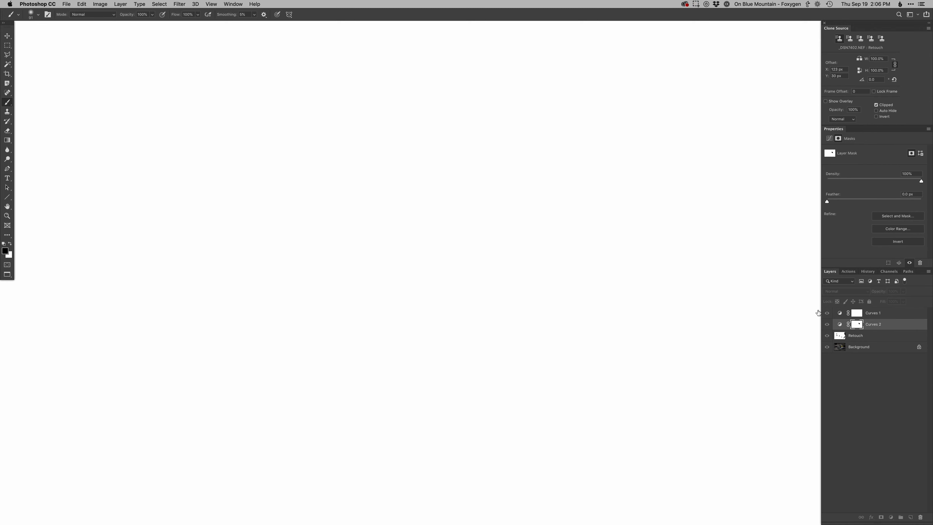
pyautogui.click(824, 313)
pyautogui.moveTo(397, 232)
pyautogui.mouseDown()
pyautogui.moveTo(383, 232)
pyautogui.moveTo(370, 257)
pyautogui.mouseUp()
# Step: Create a Dodge curves layer with a black mask and paint white over the insect in the beak and the eye
pyautogui.press('F2')
pyautogui.moveTo(362, 243); pyautogui.dragTo(362, 260)
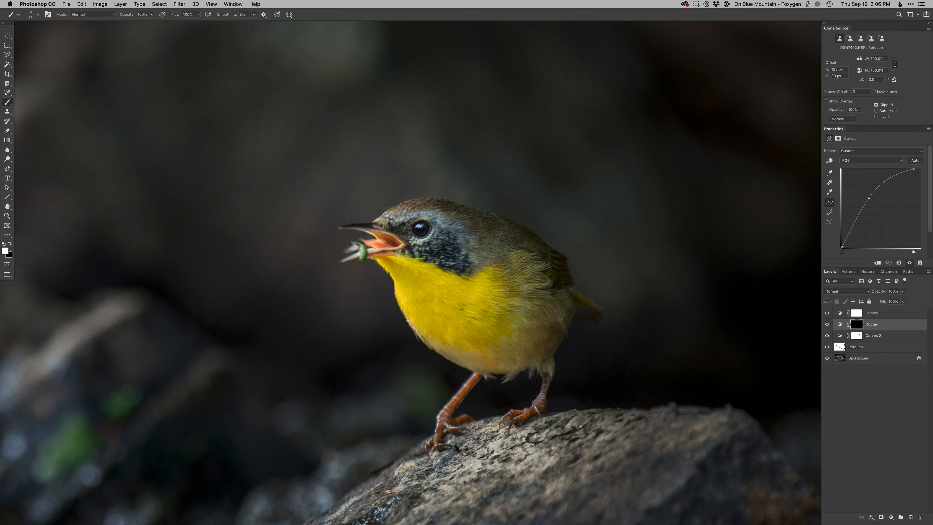
pyautogui.press('x')
pyautogui.press('x')
pyautogui.click(418, 226)
# Step: Create a Burn curves layer with a black mask and paint white over the bright middle rocks behind the bird
pyautogui.press('super+minus')
pyautogui.press('super+minus')
pyautogui.moveTo(432, 298); pyautogui.dragTo(507, 298)
pyautogui.press('F3')
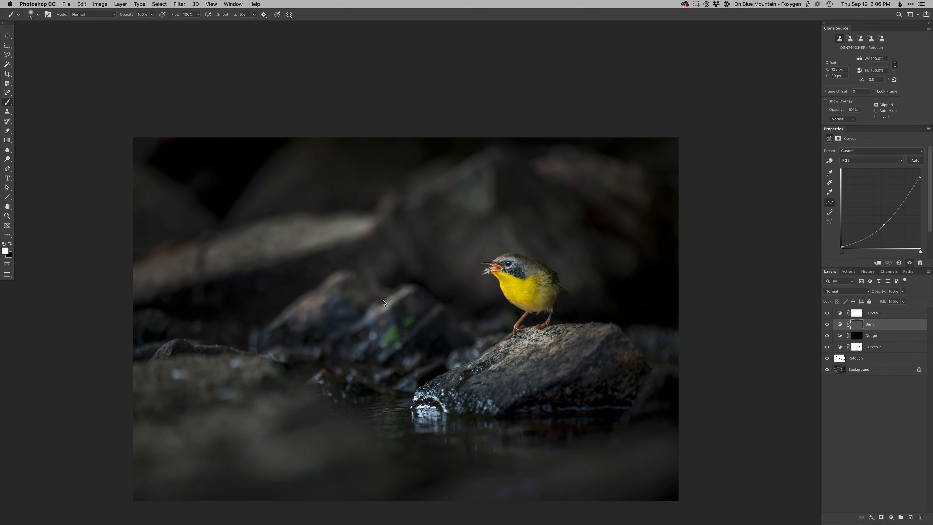
pyautogui.moveTo(399, 300)
pyautogui.mouseDown()
pyautogui.moveTo(364, 319)
pyautogui.moveTo(399, 292)
pyautogui.moveTo(409, 301)
pyautogui.mouseUp()
pyautogui.moveTo(369, 278)
pyautogui.mouseDown()
pyautogui.moveTo(335, 279)
pyautogui.moveTo(296, 310)
pyautogui.moveTo(304, 318)
pyautogui.moveTo(307, 302)
pyautogui.mouseUp()
# Step: Burn in the left foreground rock and the long bright rock in the background
pyautogui.moveTo(257, 352)
pyautogui.mouseDown()
pyautogui.moveTo(277, 351)
pyautogui.moveTo(202, 382)
pyautogui.moveTo(174, 409)
pyautogui.moveTo(73, 406)
pyautogui.moveTo(183, 448)
pyautogui.moveTo(144, 444)
pyautogui.moveTo(316, 450)
pyautogui.moveTo(265, 415)
pyautogui.moveTo(203, 428)
pyautogui.mouseUp()
pyautogui.moveTo(312, 247); pyautogui.dragTo(302, 247)
pyautogui.moveTo(356, 227); pyautogui.dragTo(348, 227)
pyautogui.moveTo(357, 227)
pyautogui.mouseDown()
pyautogui.moveTo(370, 220)
pyautogui.moveTo(198, 261)
pyautogui.moveTo(242, 235)
pyautogui.moveTo(364, 219)
pyautogui.moveTo(202, 273)
pyautogui.moveTo(143, 279)
pyautogui.moveTo(301, 282)
pyautogui.mouseUp()
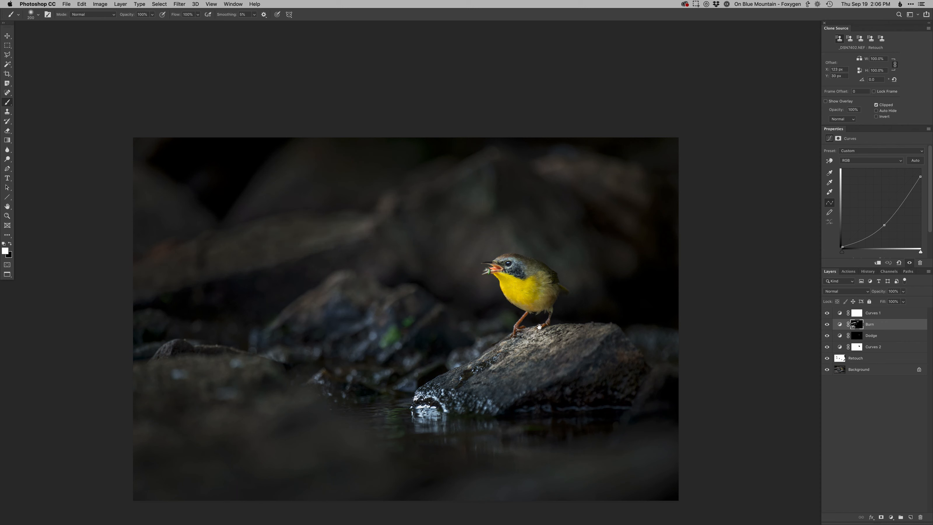
# Step: Undo a burn stroke tried on the bird's rock and darken the background rock up and left of the bird instead
pyautogui.moveTo(534, 334); pyautogui.dragTo(472, 372)
pyautogui.press('super+z')
pyautogui.press('[')
pyautogui.moveTo(386, 210)
pyautogui.mouseDown()
pyautogui.moveTo(391, 196)
pyautogui.moveTo(379, 211)
pyautogui.mouseUp()
pyautogui.press(']')
pyautogui.press(']')
pyautogui.press(']')
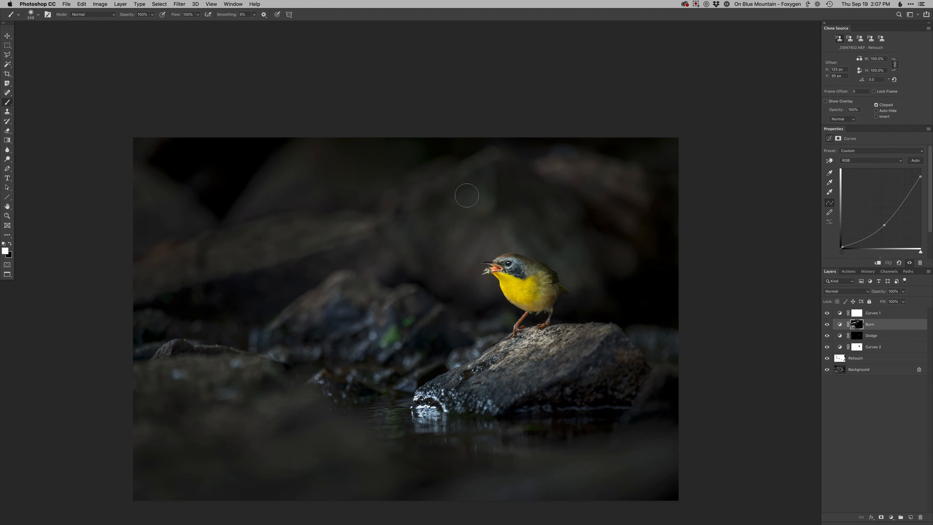
# Step: Compare the edit with the original, and paint black with a large brush on the darkening Curves mask around the bird
pyautogui.keyDown('alt'); pyautogui.click(827, 369); pyautogui.keyUp('alt')
pyautogui.keyDown('alt'); pyautogui.click(826, 369); pyautogui.keyUp('alt')
pyautogui.click(856, 348)
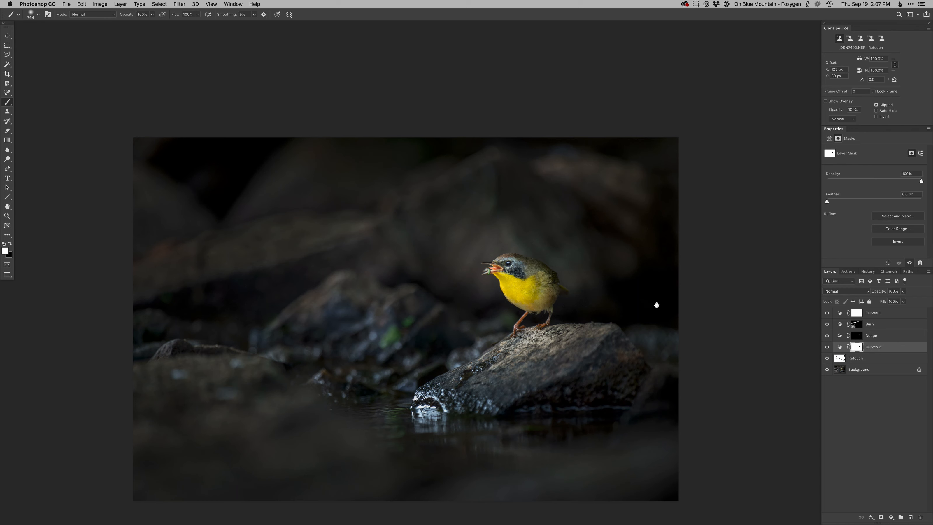
pyautogui.click(827, 347)
pyautogui.click(827, 347)
pyautogui.press('x')
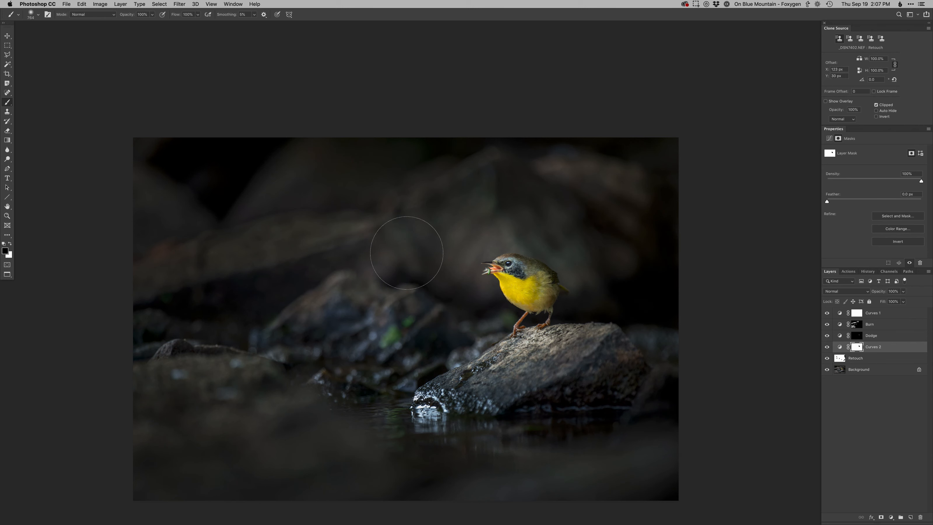
pyautogui.click(599, 325)
# Step: Paint white on the Burn mask over the middle rocks and the bright rock in the upper right background
pyautogui.click(856, 326)
pyautogui.moveTo(418, 348); pyautogui.dragTo(402, 348)
pyautogui.press('x')
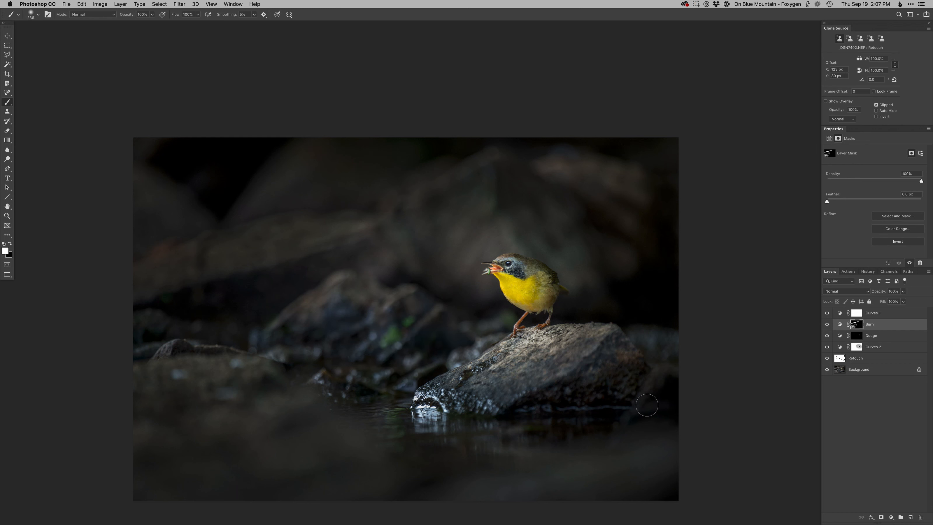
pyautogui.moveTo(550, 165); pyautogui.dragTo(609, 172)
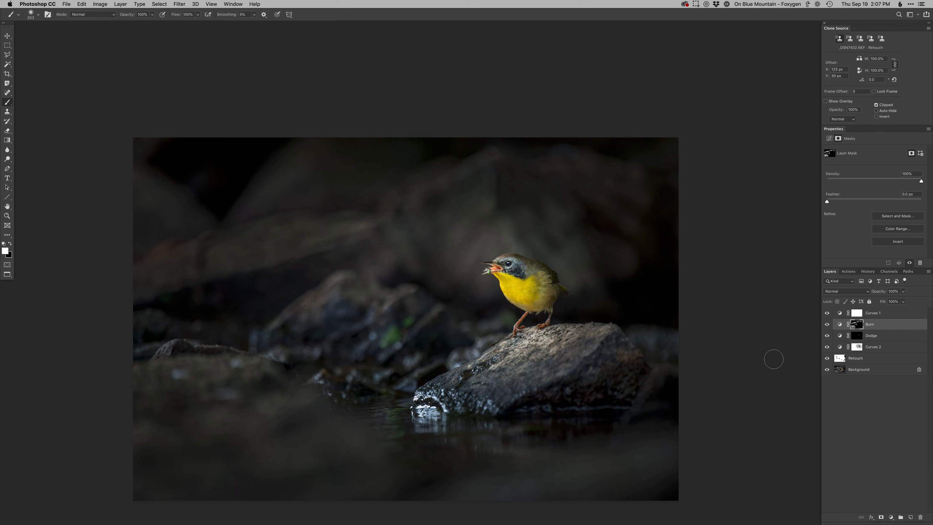
# Step: Burn in the bright water at the front edge of the bird's rock, and compare the full edit with the original background
pyautogui.moveTo(439, 396); pyautogui.dragTo(441, 410)
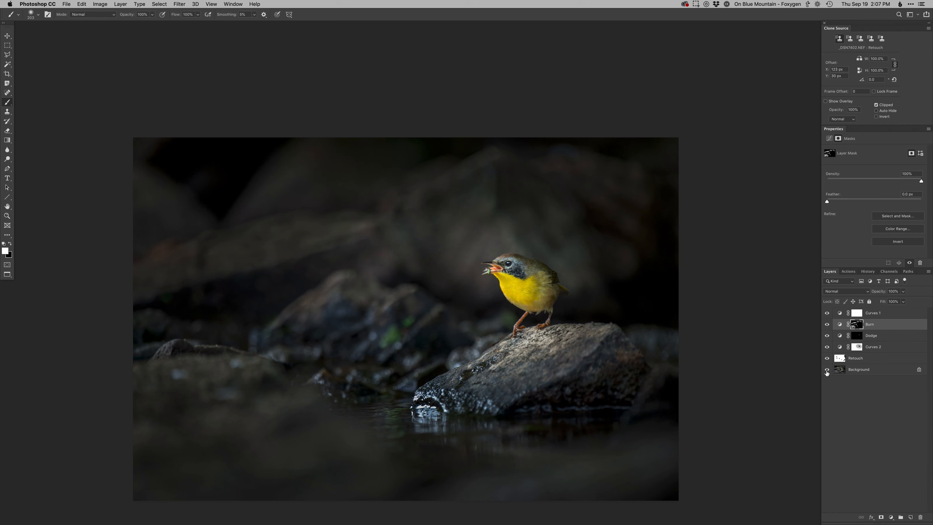
pyautogui.scroll(-2, 729, 379)
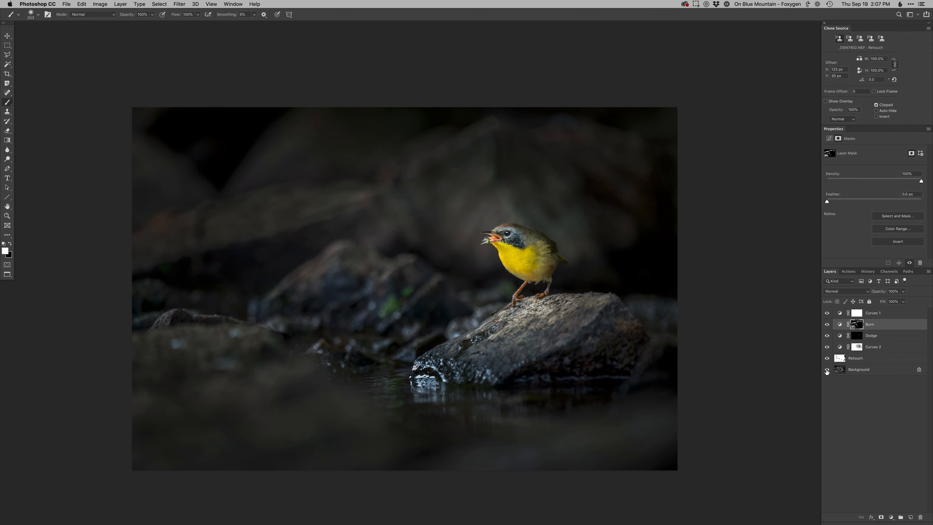
pyautogui.keyDown('alt'); pyautogui.click(827, 369); pyautogui.keyUp('alt')
pyautogui.keyDown('alt'); pyautogui.click(826, 369); pyautogui.keyUp('alt')
# Step: Lower the opacity of the Curves 1 adjustment layer to 60%
pyautogui.click(841, 349)
pyautogui.click(839, 315)
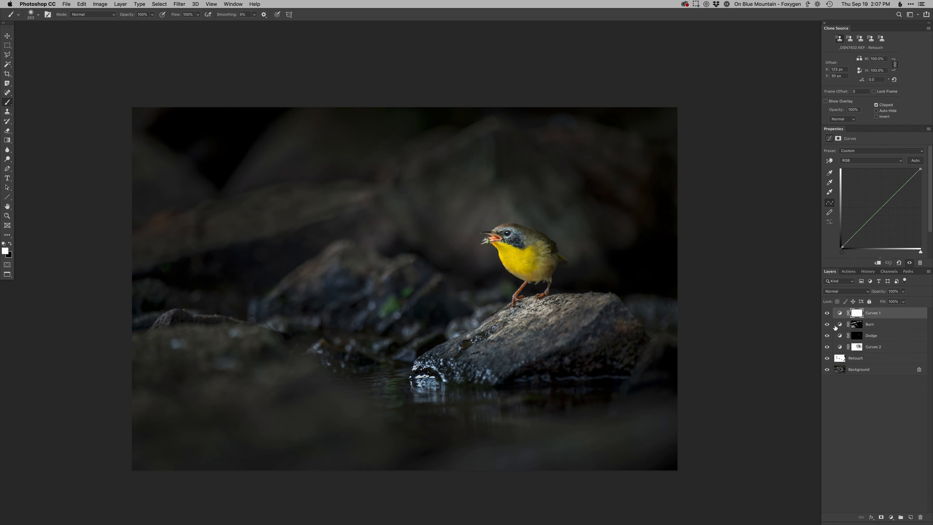
pyautogui.press('v')
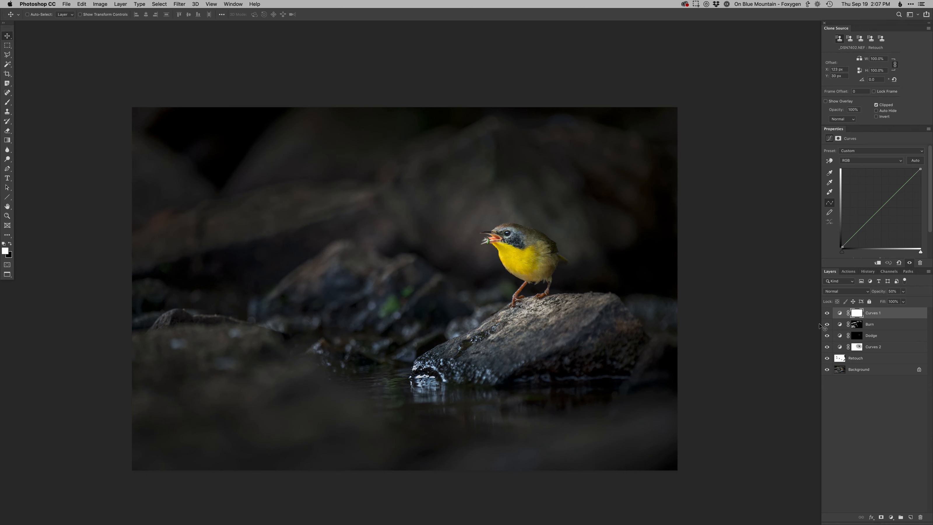
# Step: Close the finished bird document and switch to Lightroom Classic, showing the Library grid
pyautogui.press('super+w')
pyautogui.press('Escape')
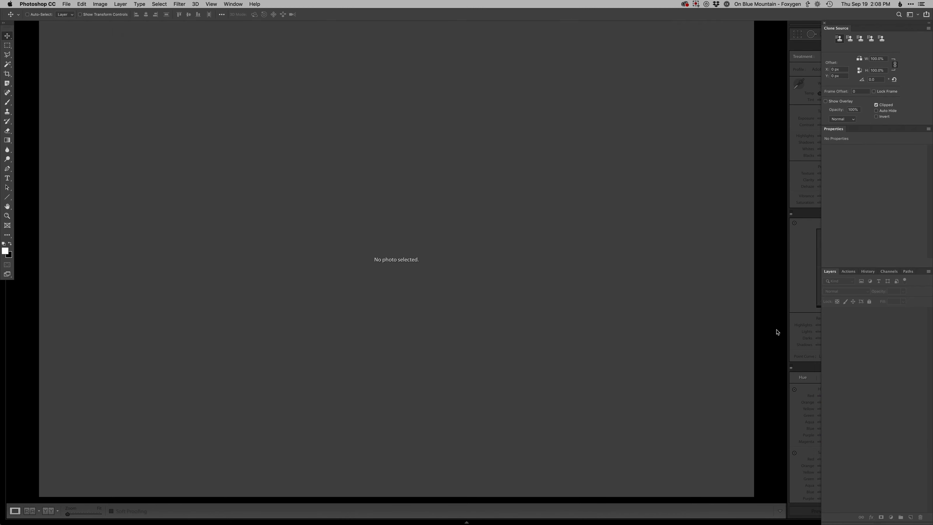
pyautogui.click(776, 331)
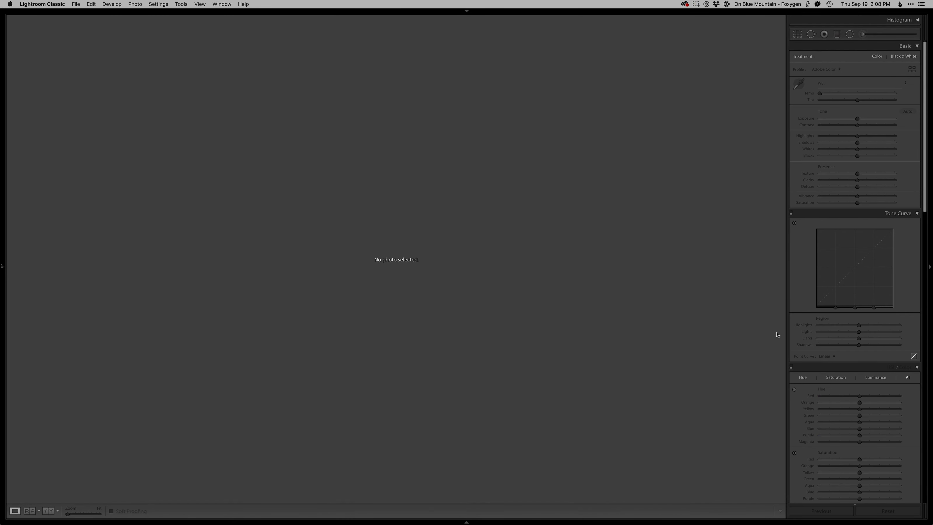
pyautogui.press('g')
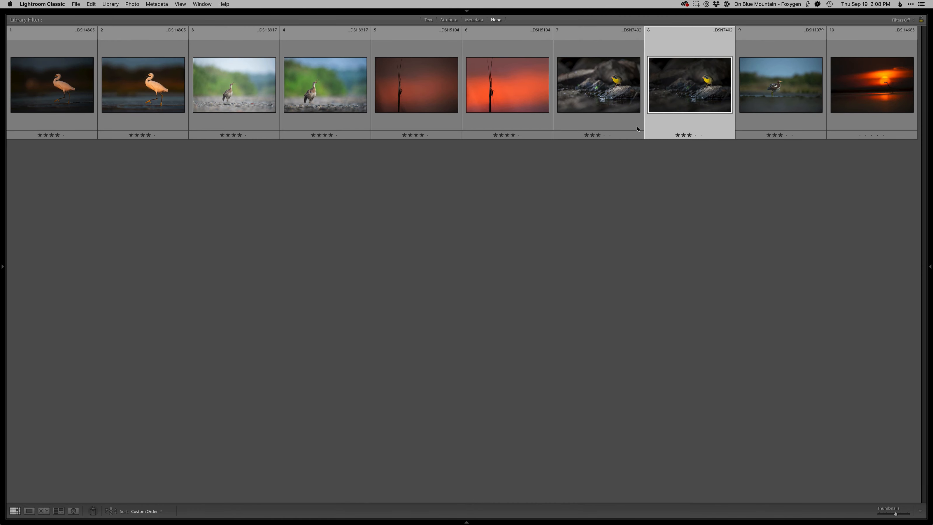
# Step: Open the original _DSN7402 raw bird photo for developing and reset all its adjustments and crop
pyautogui.click(637, 129)
pyautogui.press('d')
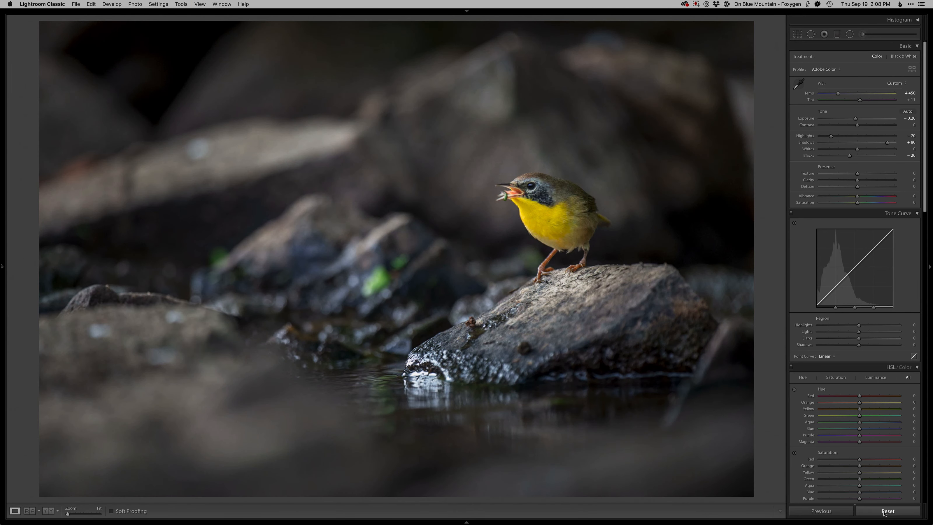
pyautogui.click(887, 511)
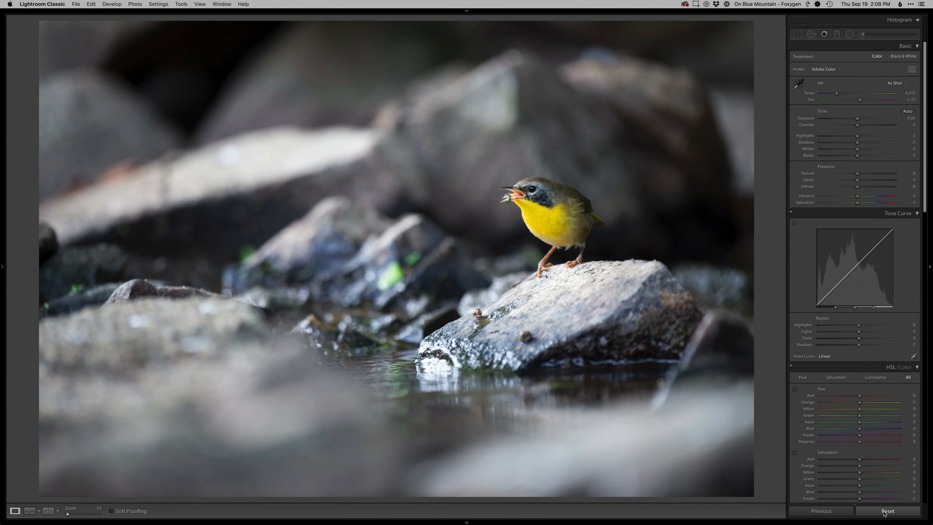
# Step: Select the reset raw photo together with its edited PSD version and view the two side by side
pyautogui.press('g')
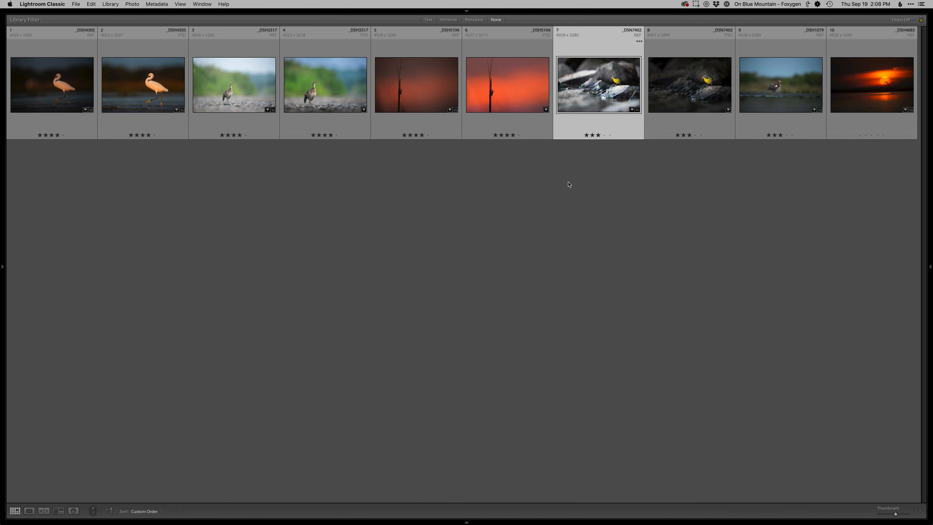
pyautogui.keyDown('super'); pyautogui.click(679, 90); pyautogui.keyUp('super')
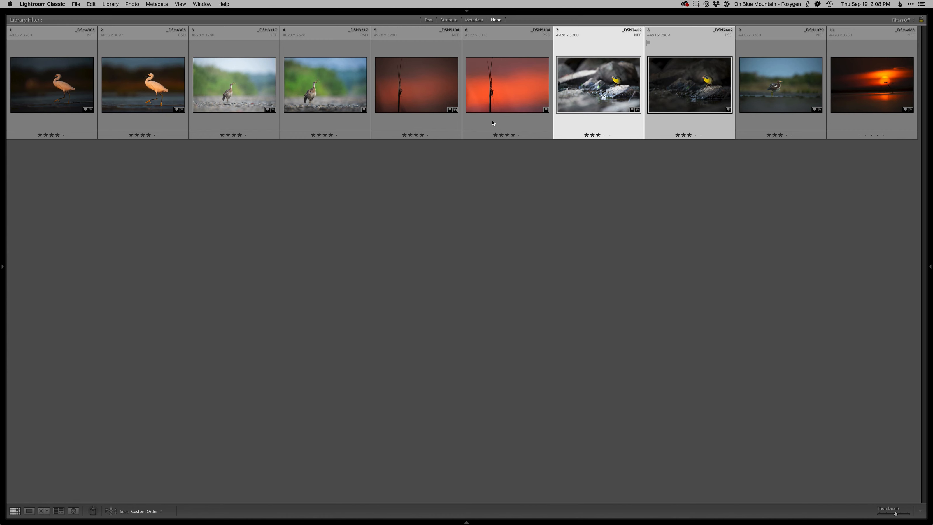
pyautogui.press('c')
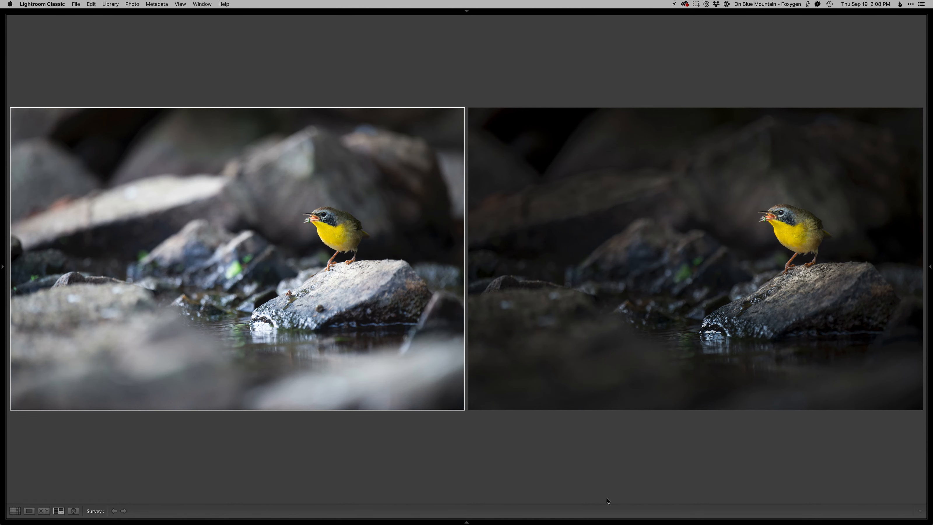
# Step: Switch between the unedited and edited bird photos in single-image view, and show the edited version full screen
pyautogui.press('e')
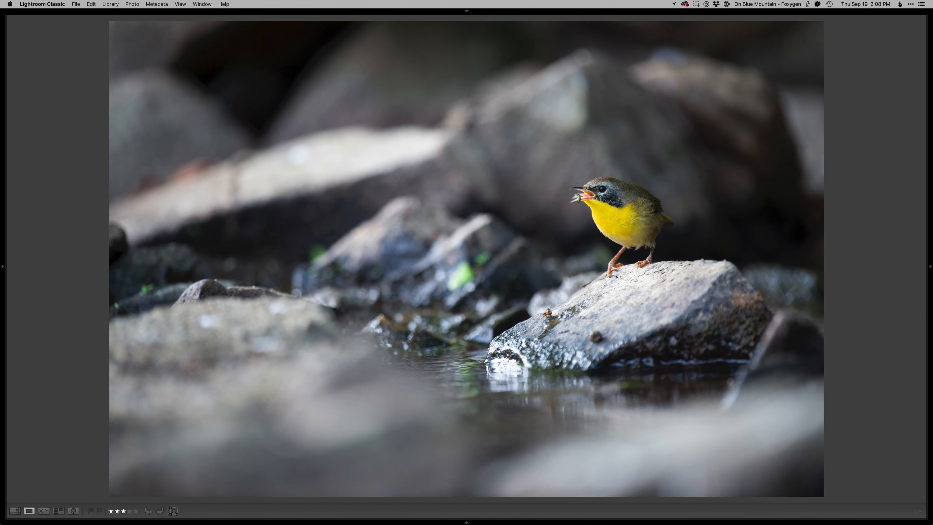
pyautogui.press('Right')
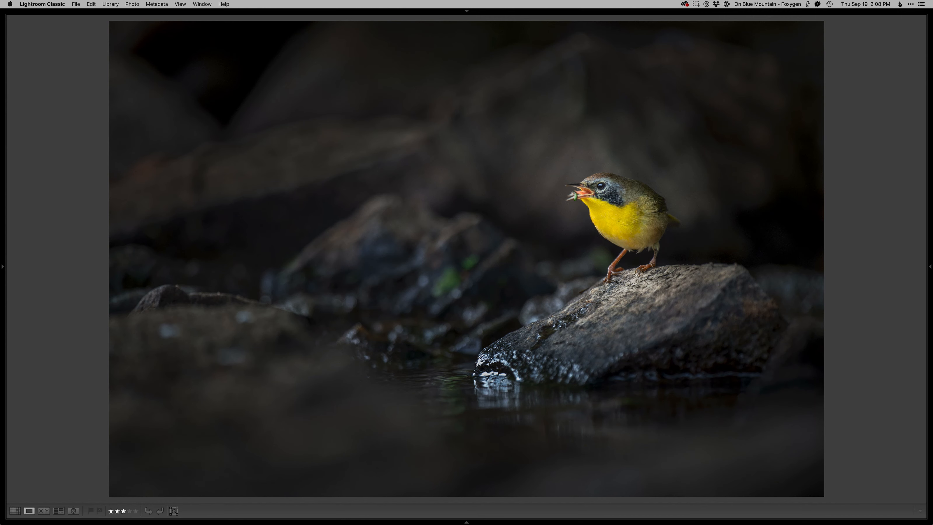
pyautogui.press('Left')
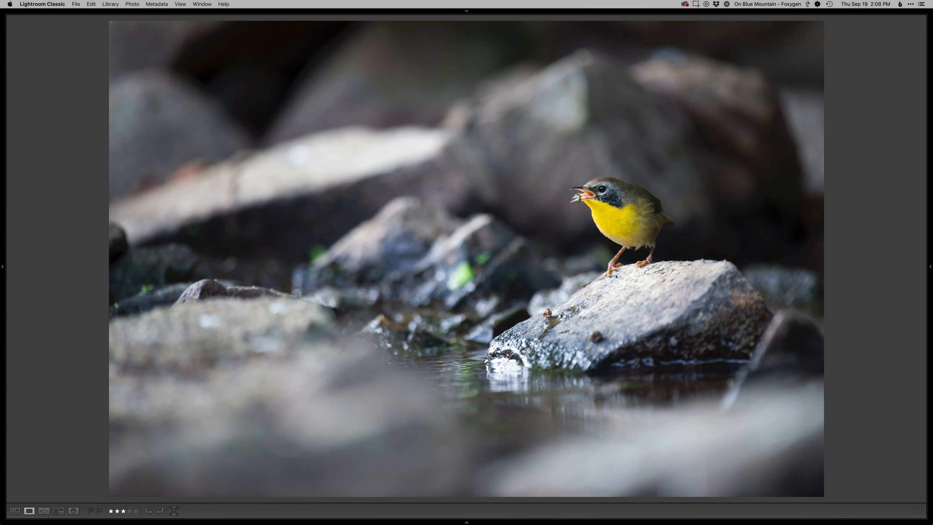
pyautogui.press('Right')
pyautogui.press('f')
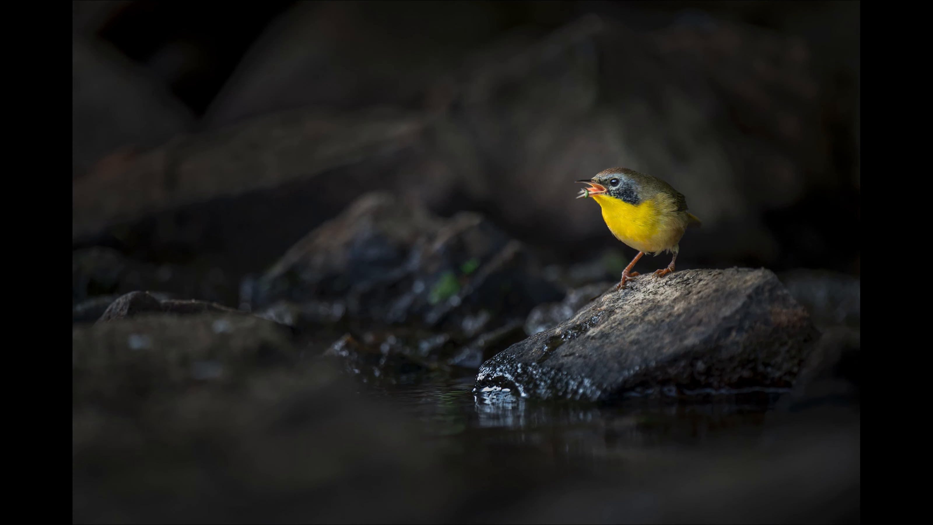